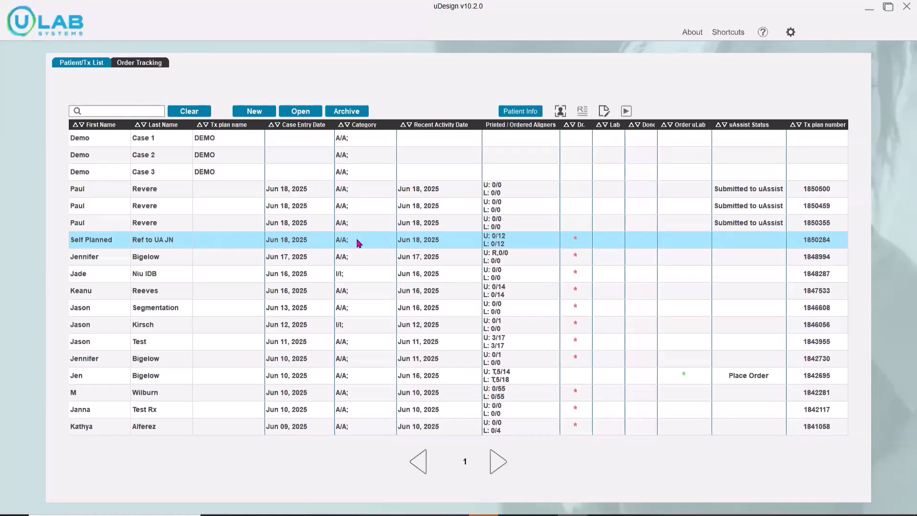
Step: Open the self-planned patient case, confirm sending it to uAssist, and choose to submit a refinement with new scans
double_click(383, 244)
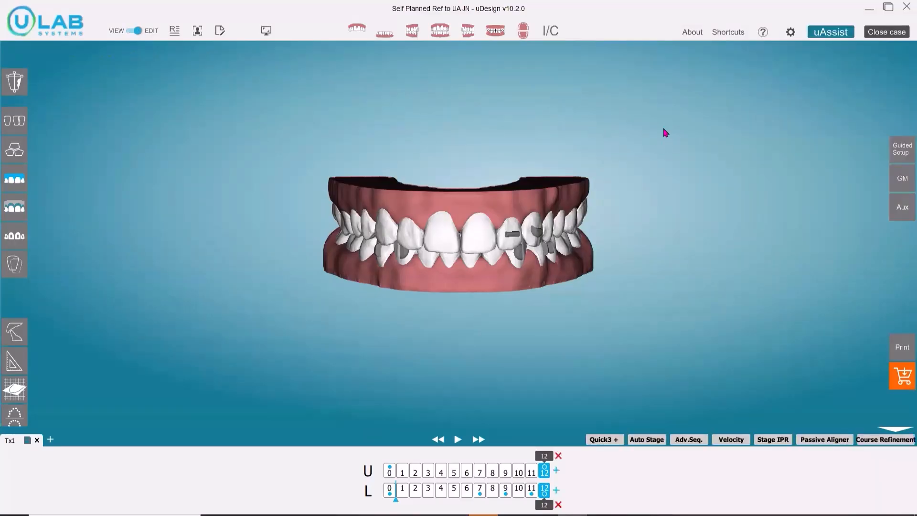
left_click(823, 33)
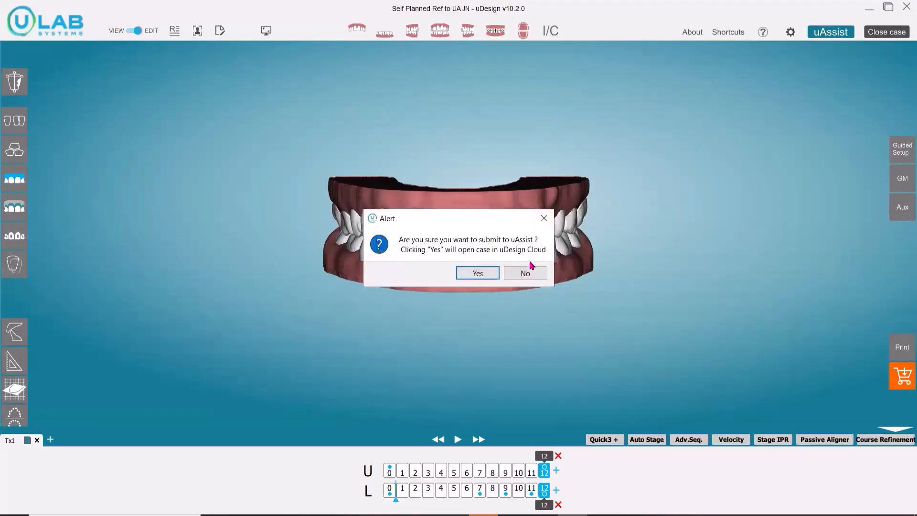
left_click(477, 275)
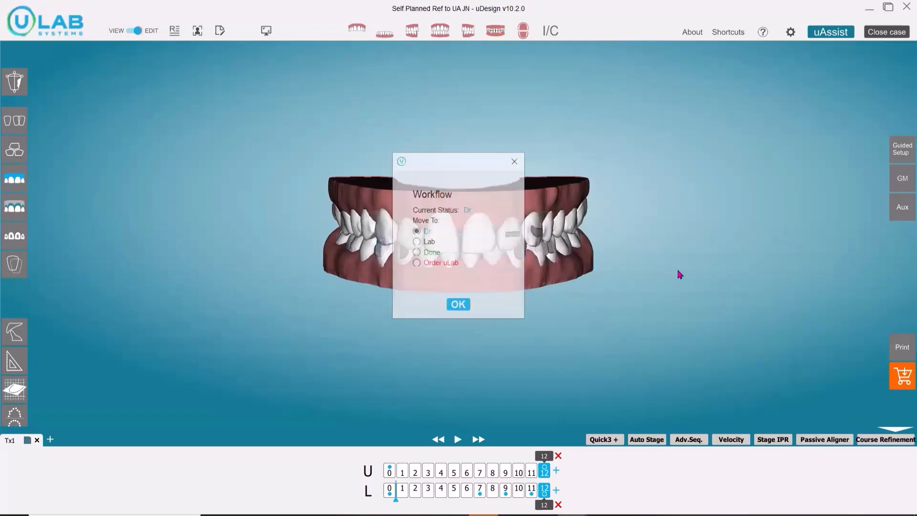
left_click(458, 305)
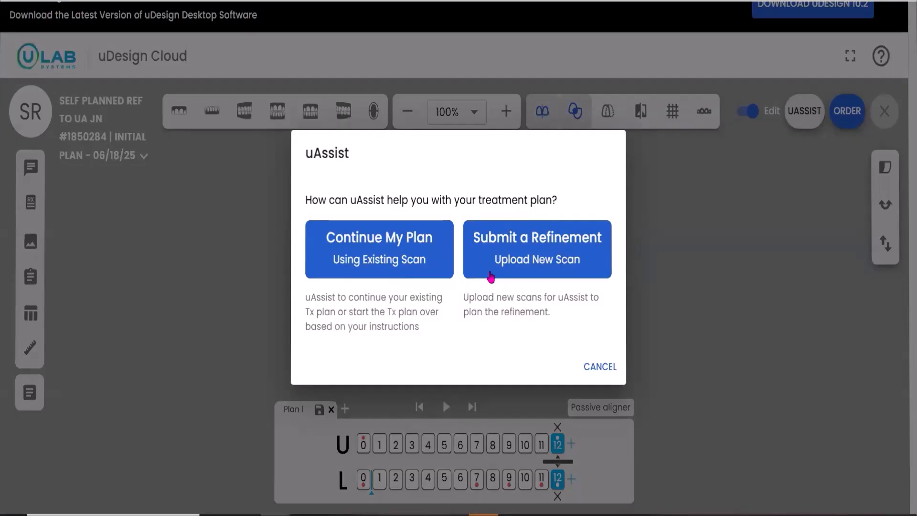
left_click(549, 258)
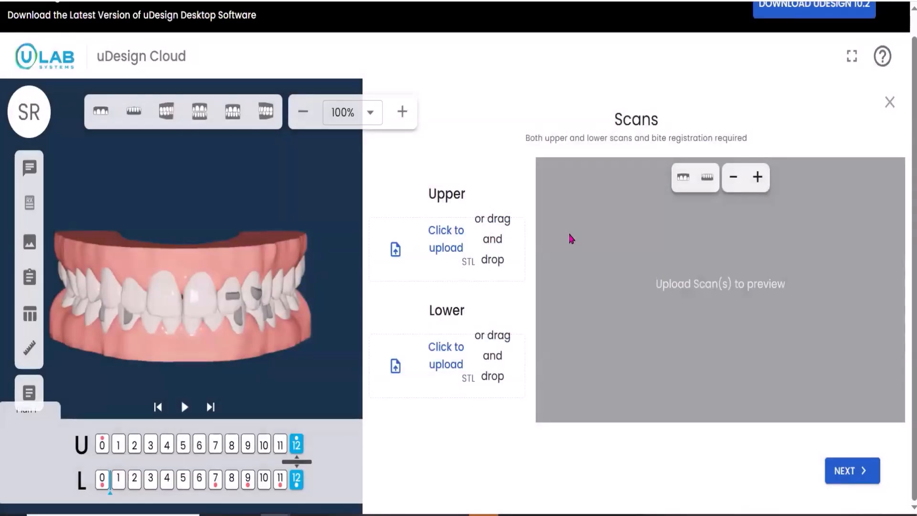
Step: Upload the case 2 deep bite upper and lower STL scans, and proceed to the refinement prescription without adding photos
key("super+e")
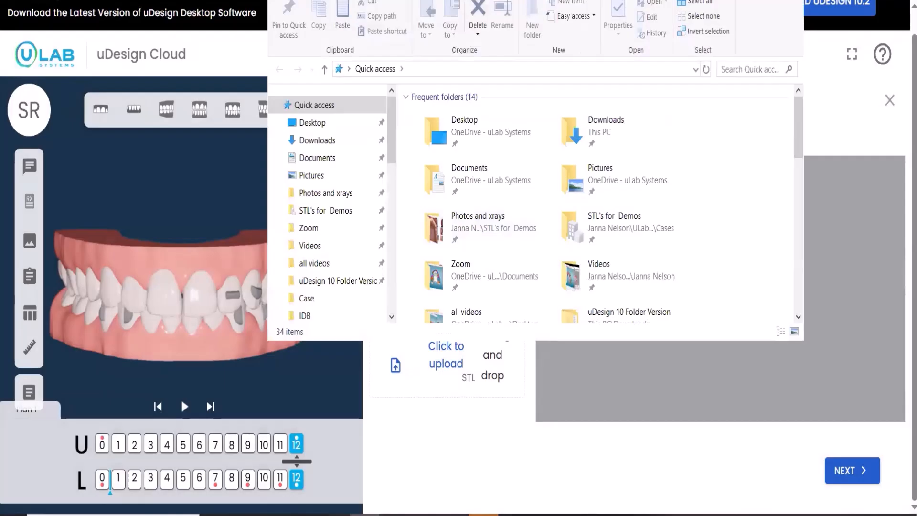
left_click(180, 397)
left_click_drag(304, 374, 414, 258)
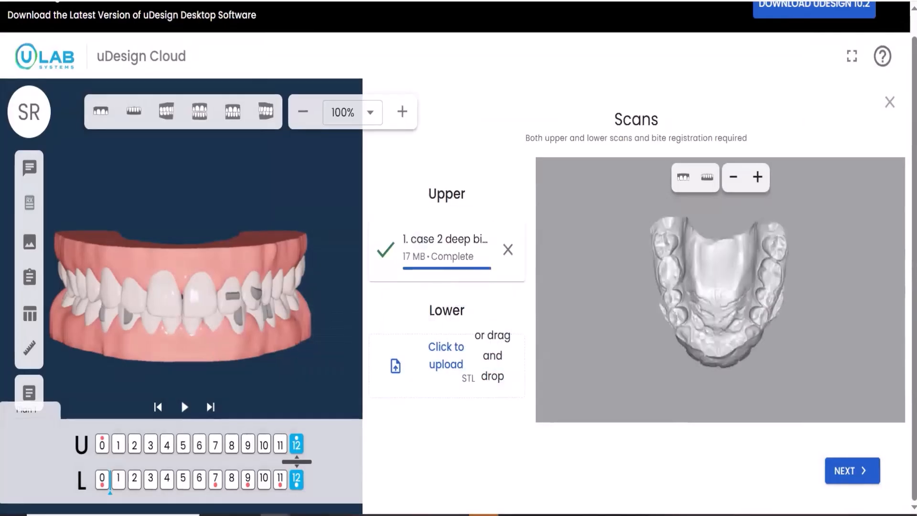
left_click_drag(114, 420, 437, 382)
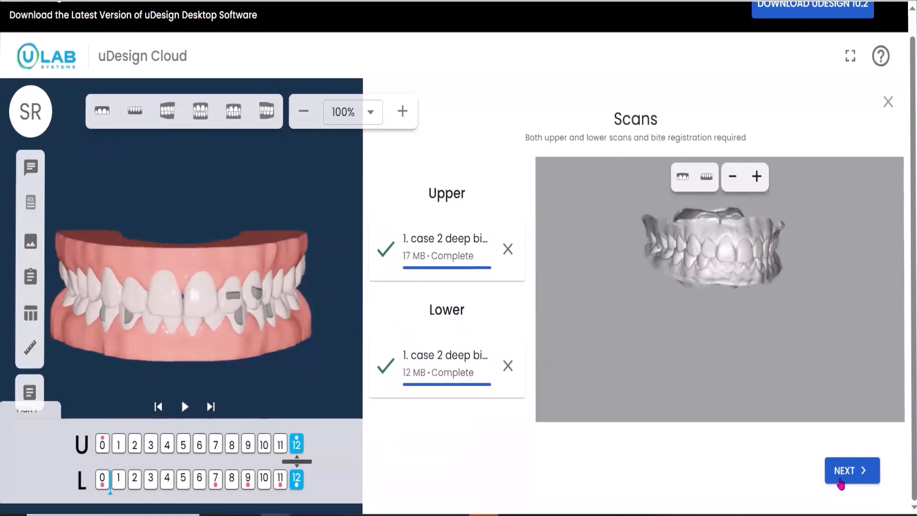
left_click(845, 477)
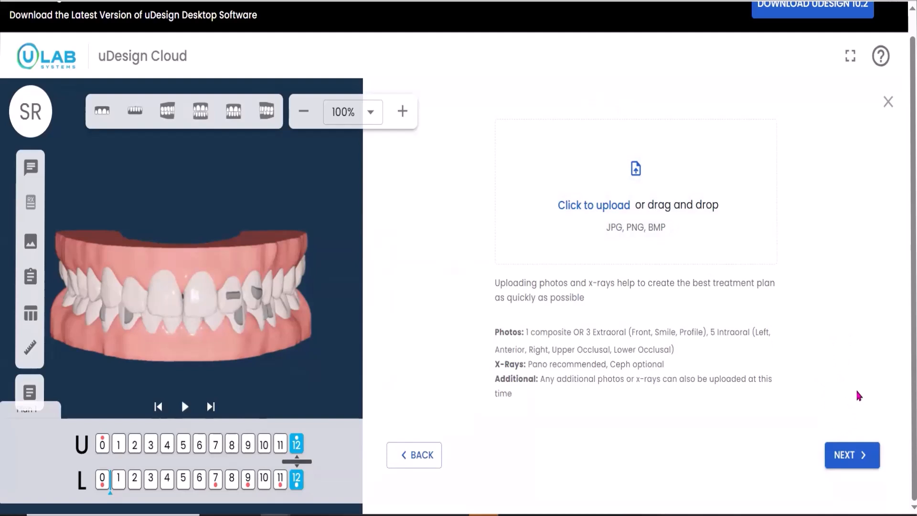
left_click(852, 456)
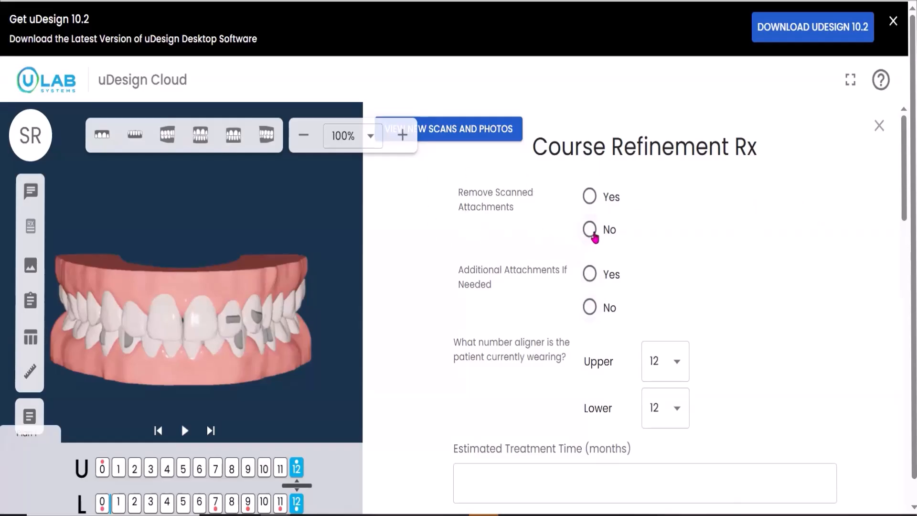
Step: Answer No to removing scanned attachments and to additional attachments, and set the currently worn upper aligner to 10
left_click(590, 230)
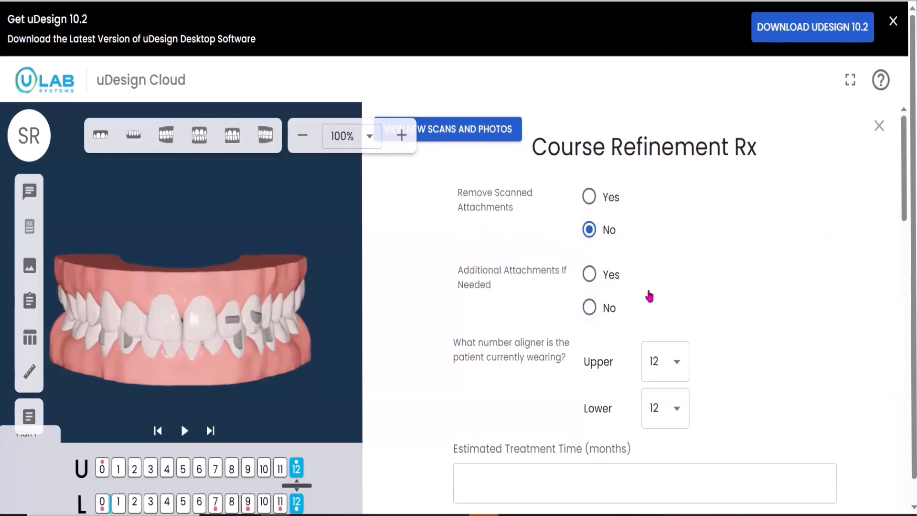
left_click(589, 308)
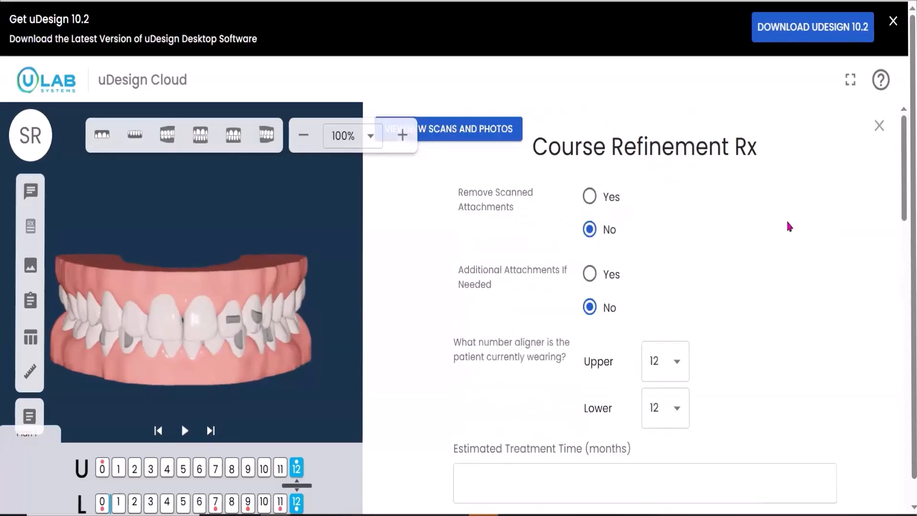
left_click(675, 363)
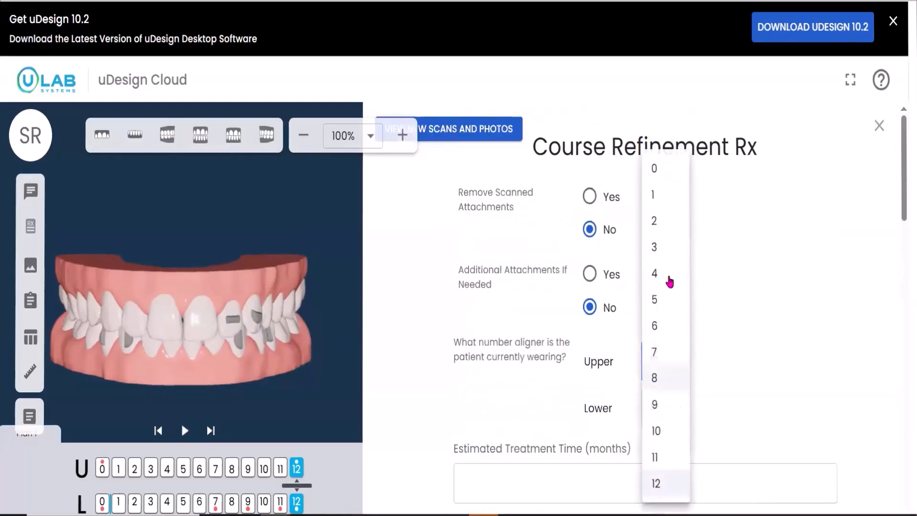
left_click(655, 430)
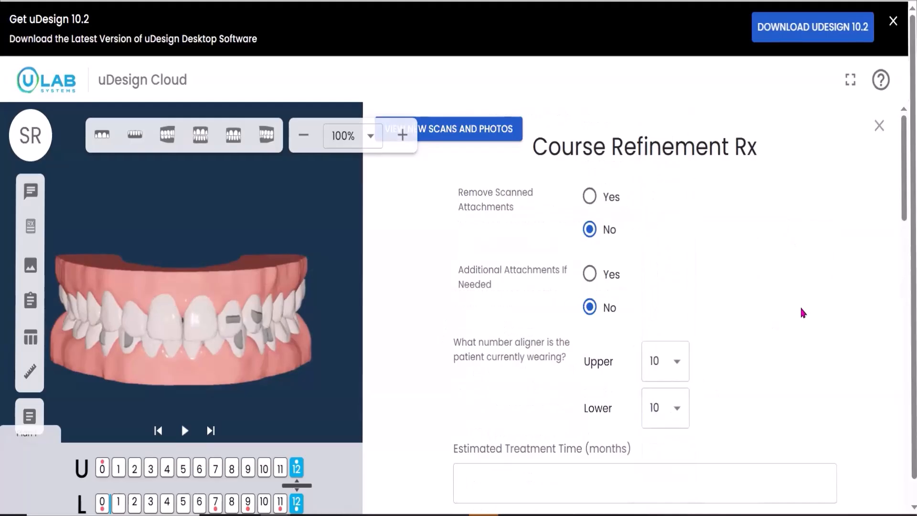
Step: Set the estimated treatment time to 8 months
scroll(651, 225, "down", 10)
scroll(594, 281, "up", 5)
left_click(597, 220)
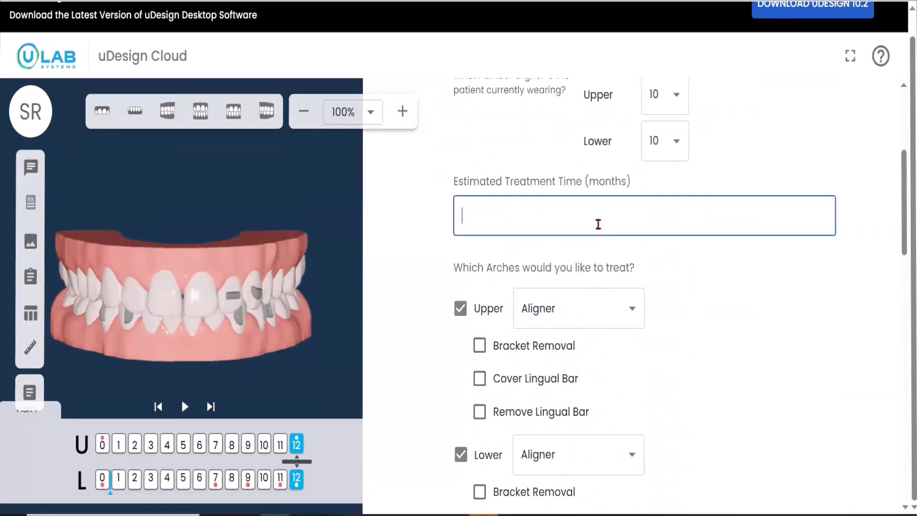
type("8")
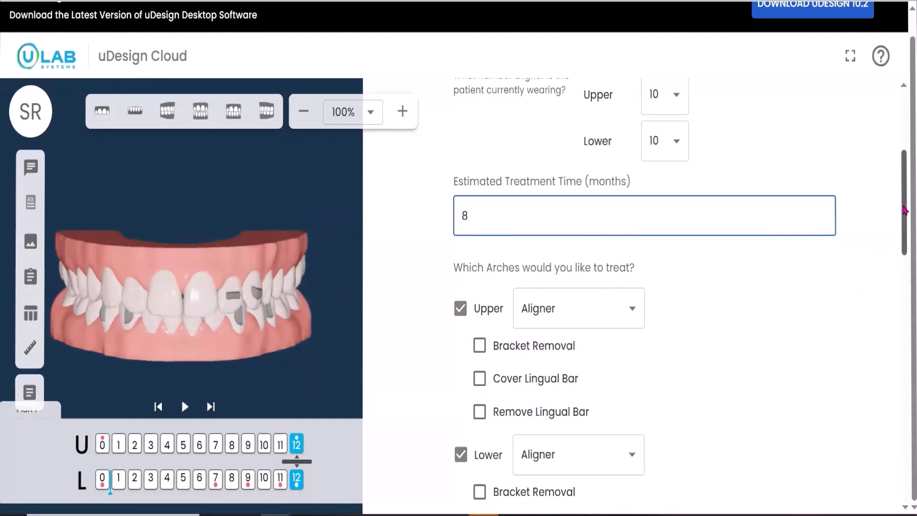
Step: Check the lower arch's appliance options, keeping Aligner, and set the teeth to treat to 6-6
scroll(905, 233, "down", 3)
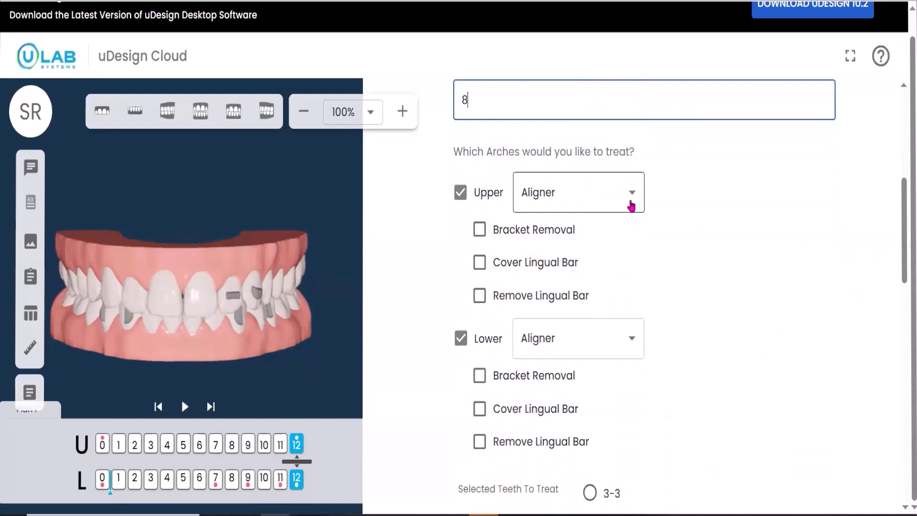
left_click(633, 339)
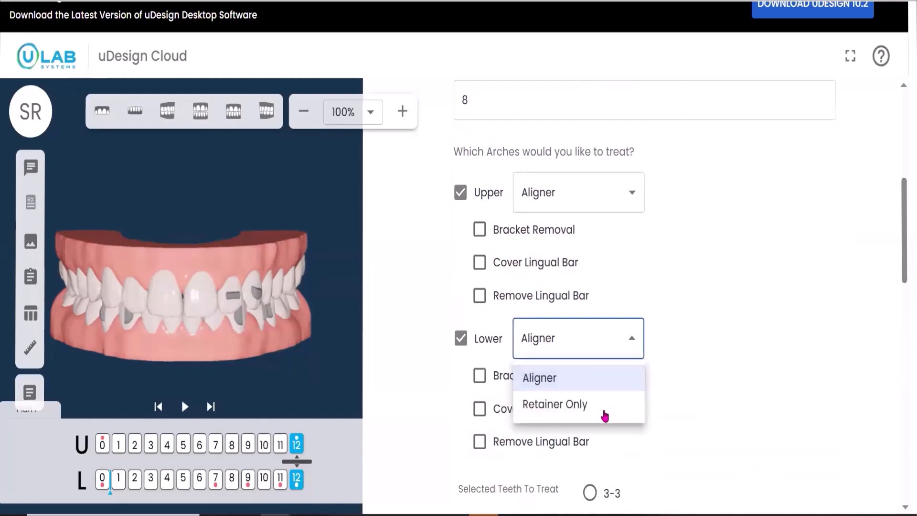
left_click(777, 290)
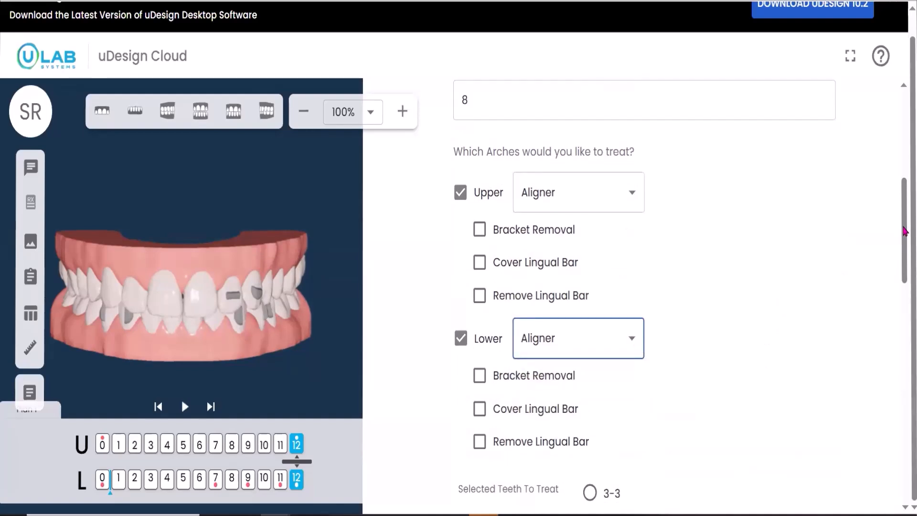
scroll(904, 230, "down", 1)
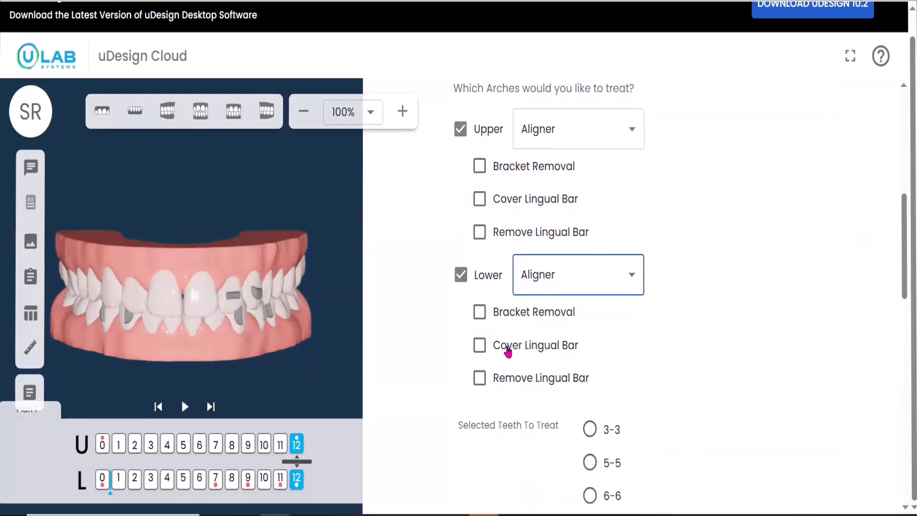
scroll(862, 251, "down", 4)
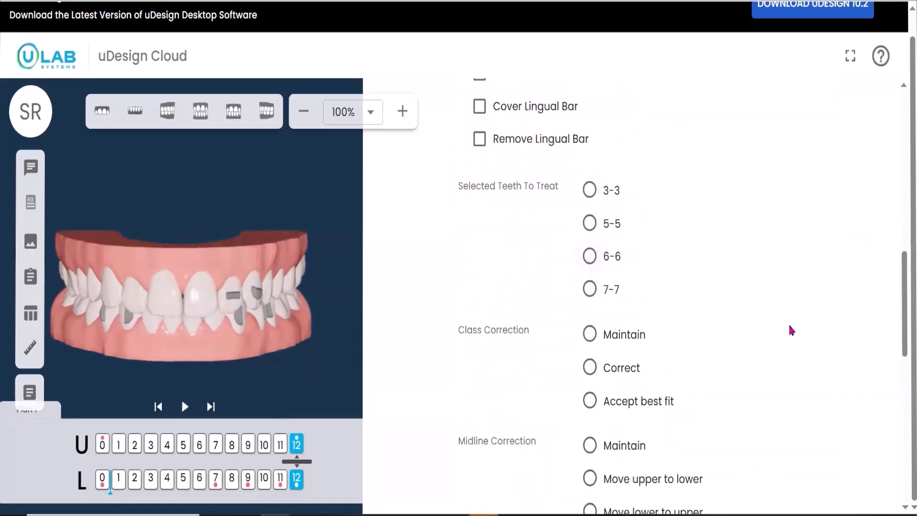
left_click(590, 257)
Step: Set the class and midline corrections to Maintain and the crossbite correction to Not applicable
scroll(902, 303, "down", 3)
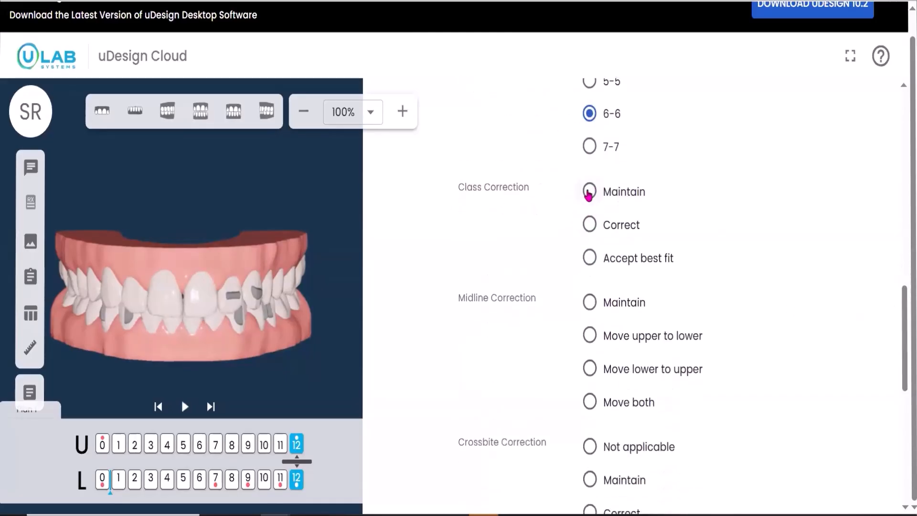
left_click(589, 194)
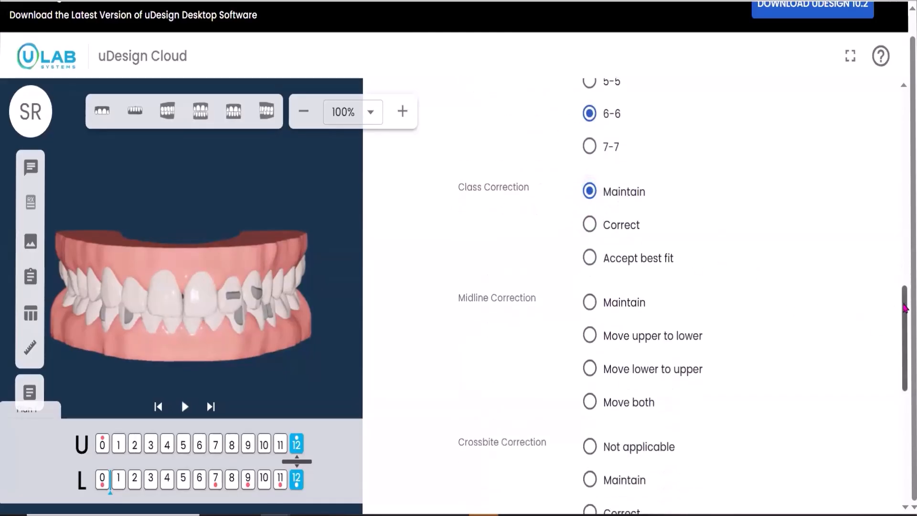
scroll(903, 310, "down", 2)
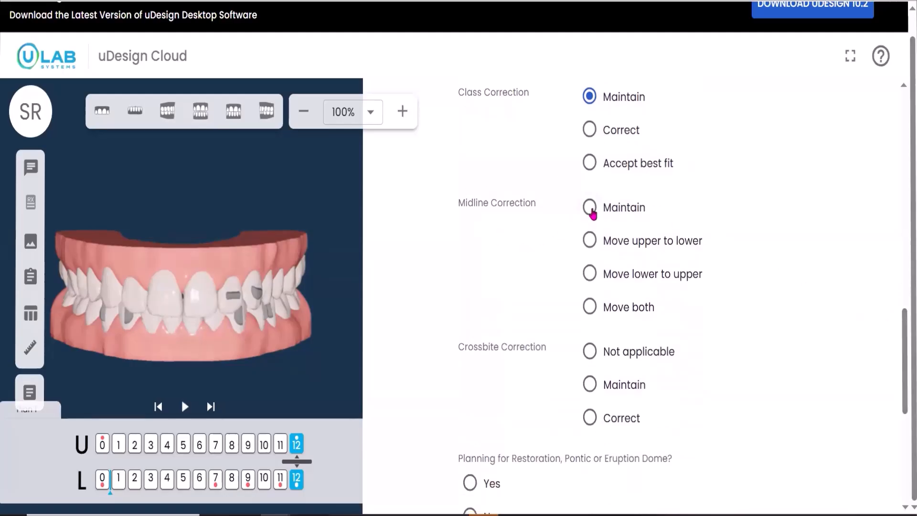
left_click(592, 211)
left_click(591, 351)
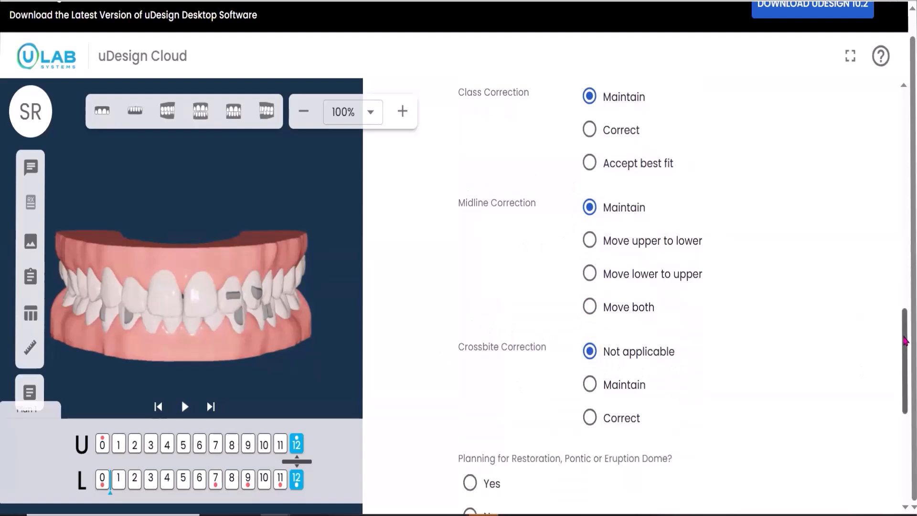
Step: Answer No to planning for restoration, pontic or eruption dome, and choose the Deep Bite SmartRx template
scroll(905, 377, "down", 1)
scroll(905, 377, "down", 3)
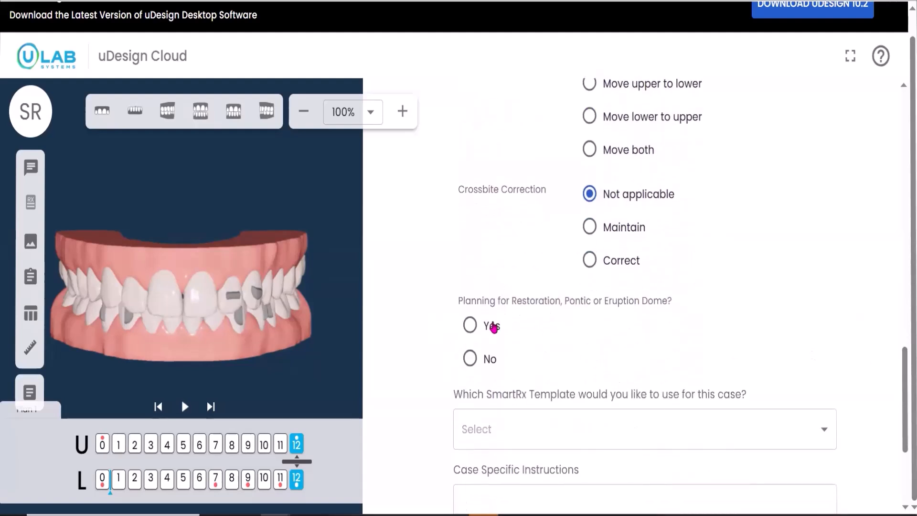
left_click(471, 359)
scroll(905, 378, "down", 3)
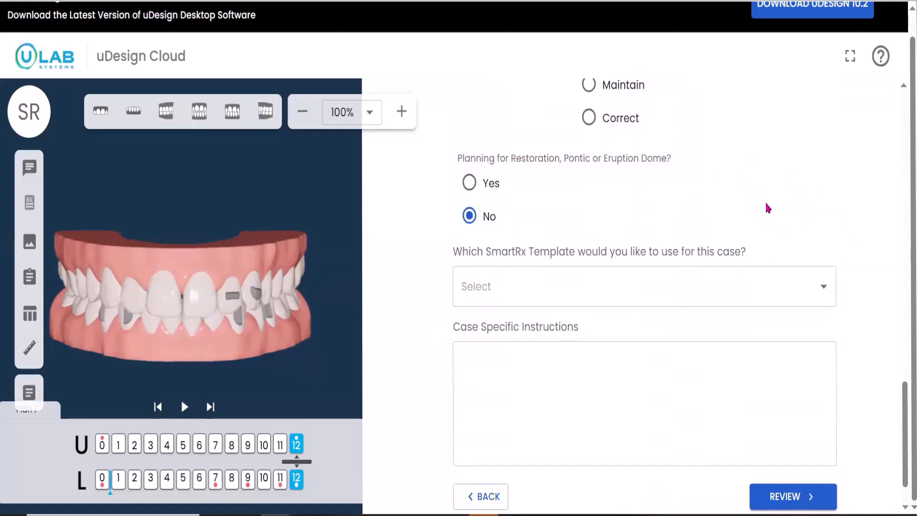
left_click(829, 298)
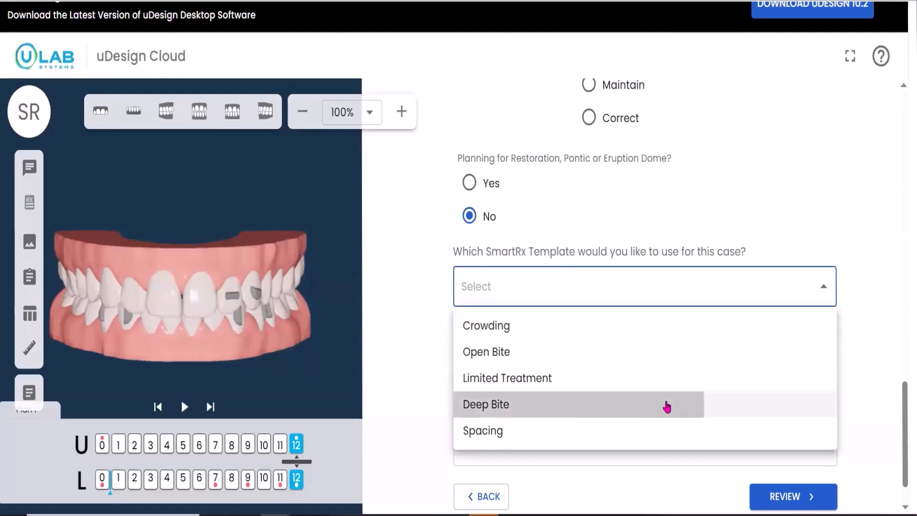
left_click(666, 404)
Step: Delete the "Overcorrect to 1mm open bite" and "Class 2" lines from the Deep Bite instructions, keeping the text from "Please start" onward
left_click_drag(906, 399, 906, 431)
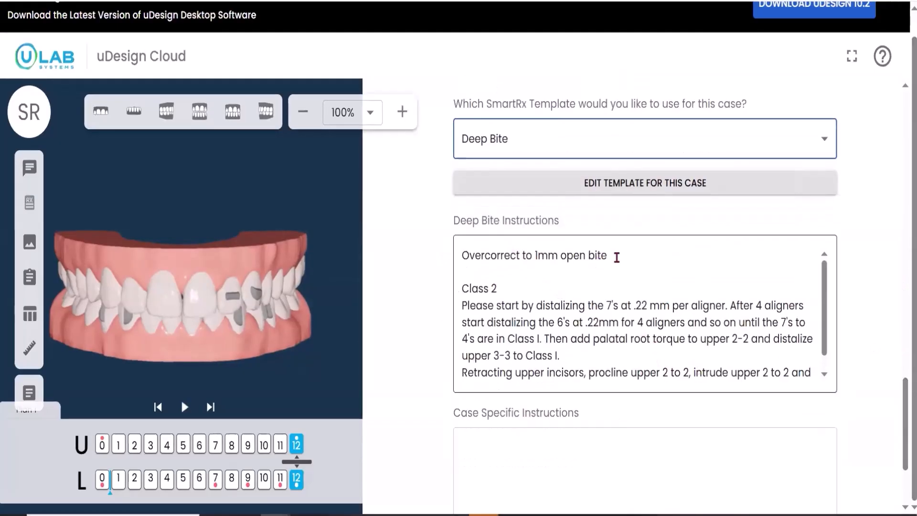
left_click_drag(614, 256, 450, 256)
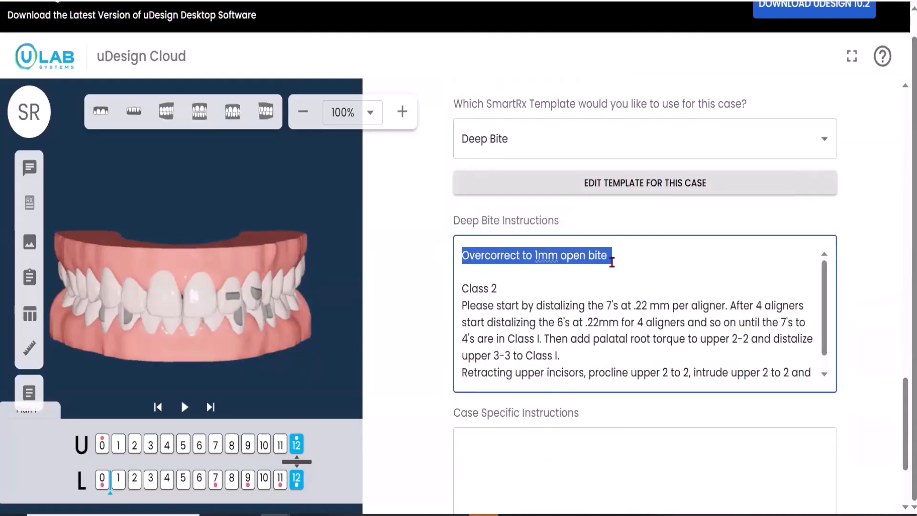
key("BackSpace")
triple_click(486, 288)
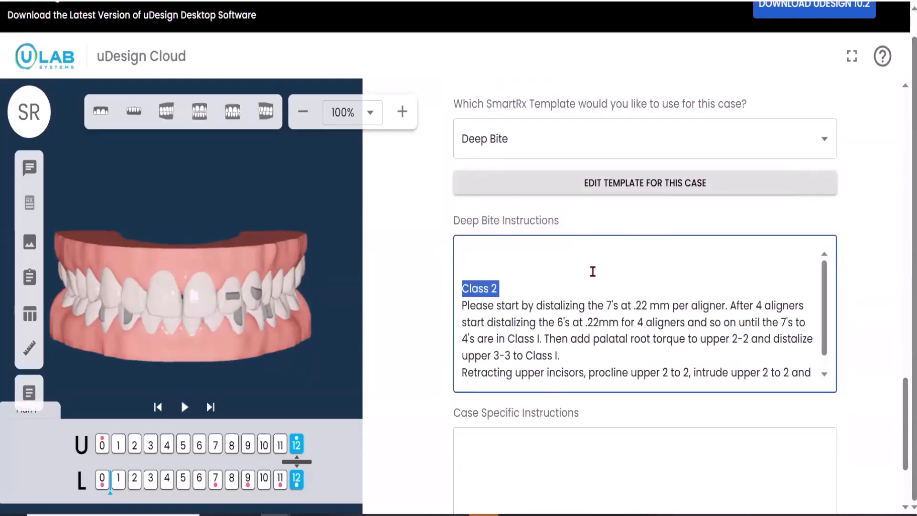
key("BackSpace")
key("BackSpace")
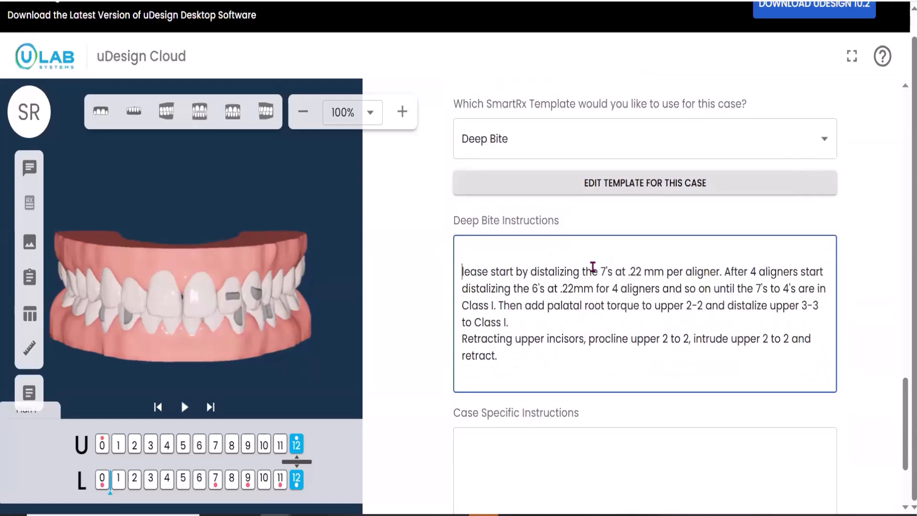
type("P")
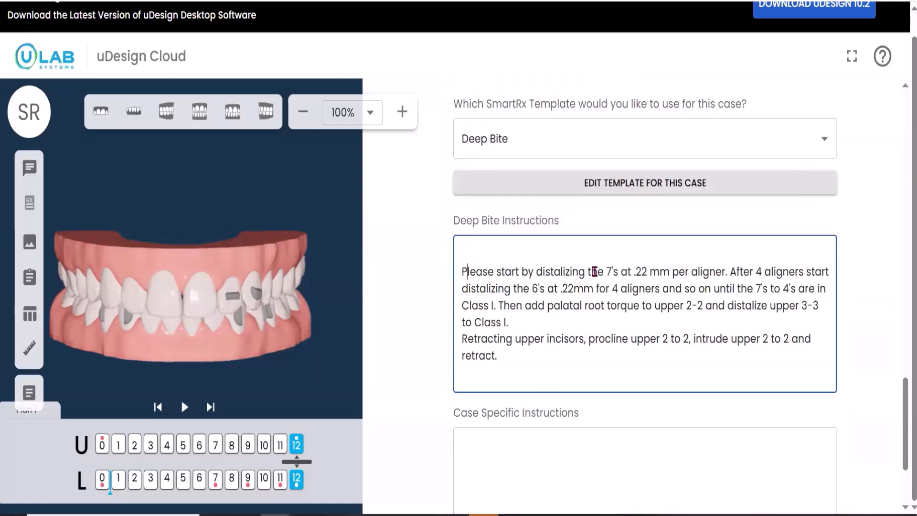
Step: Enter N/A as the case specific instructions and proceed to the review of the refinement prescription
scroll(528, 310, "down", 3)
left_click(681, 310)
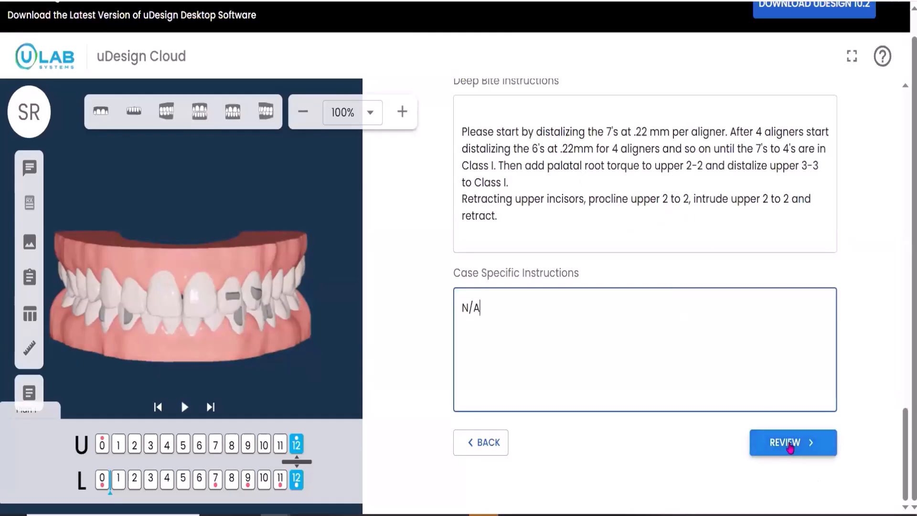
left_click(788, 442)
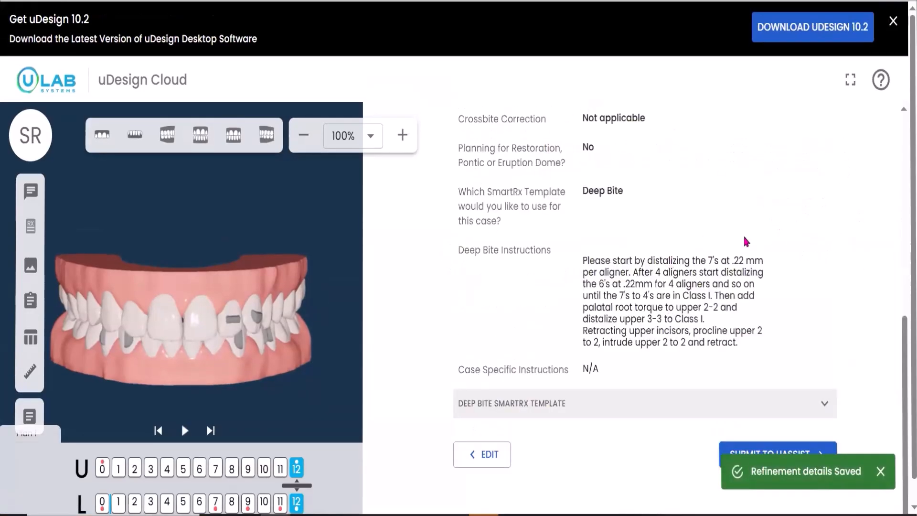
Step: Submit the reviewed Course Refinement to uAssist and close the case, returning to the patient list
scroll(720, 253, "down", 1)
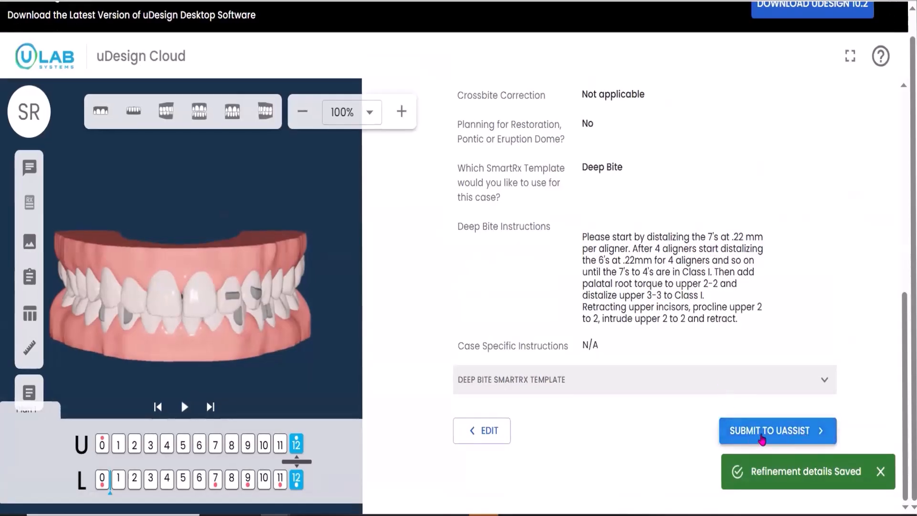
left_click(762, 435)
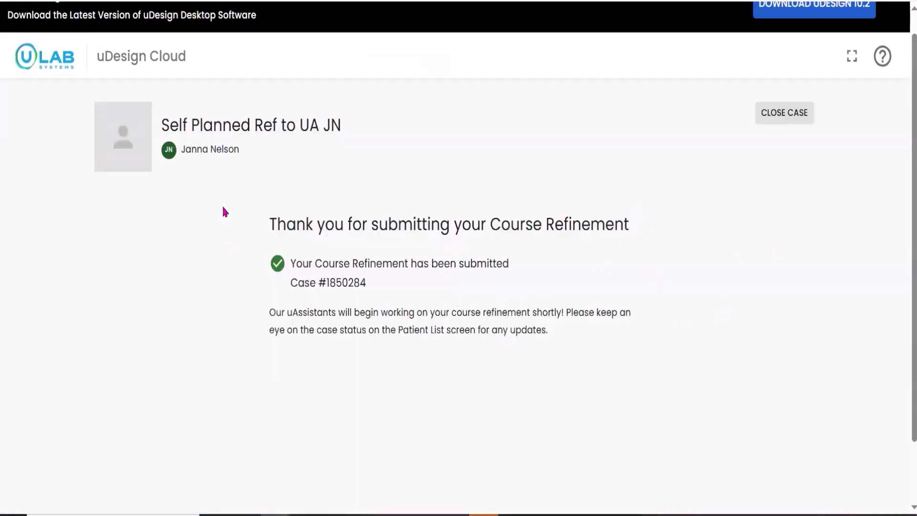
left_click(781, 118)
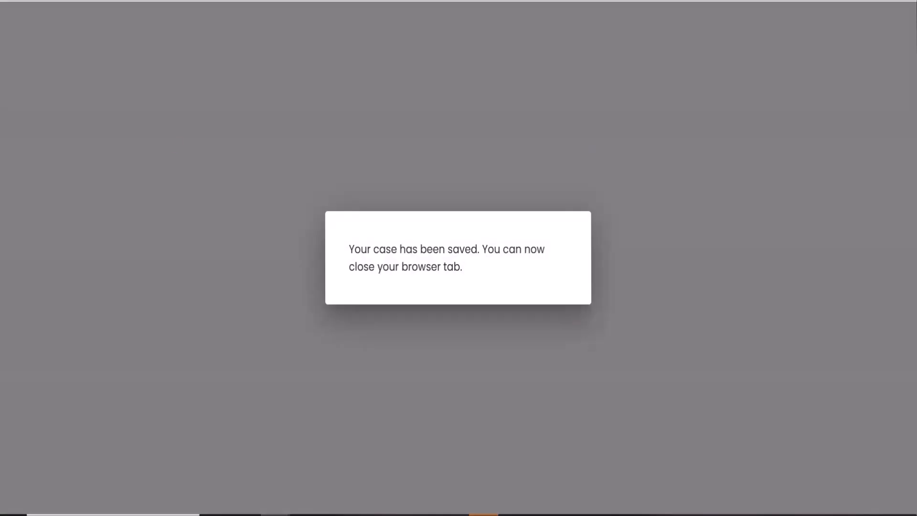
left_click(573, 96)
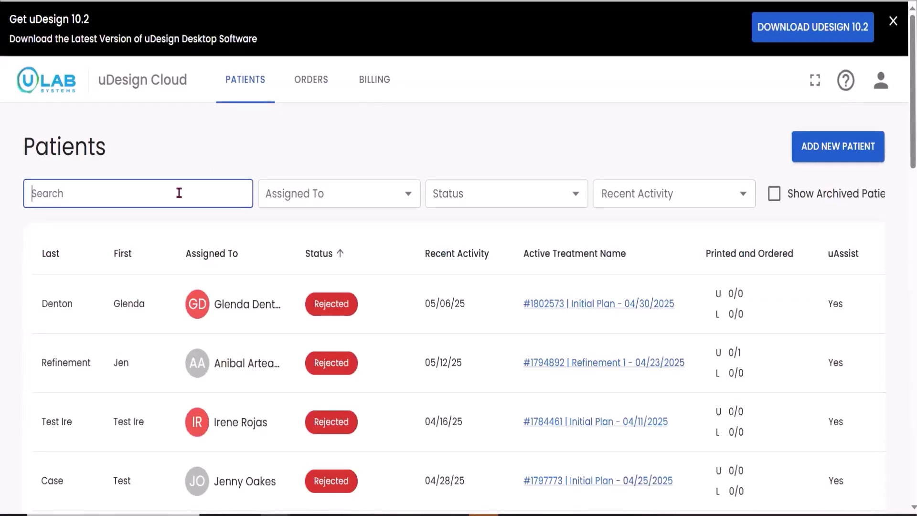
Step: Search the patient list for "test", filter it by the submitted case's assignee, and look through the matching cases
left_click(179, 193)
type("test")
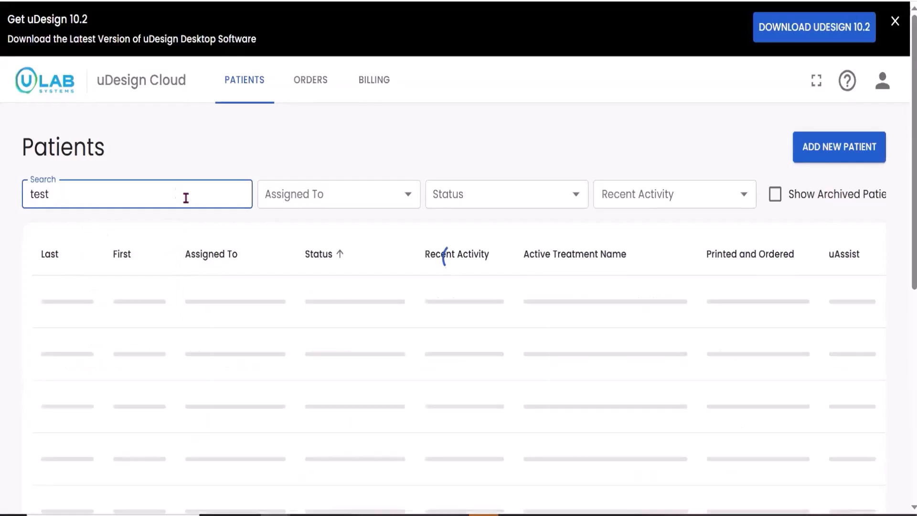
left_click(362, 202)
scroll(337, 334, "down", 5)
left_click(280, 325)
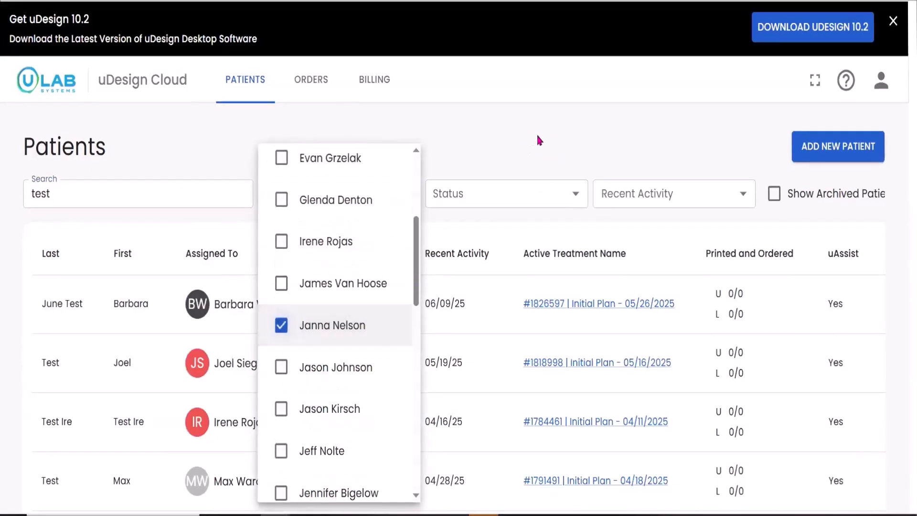
left_click(479, 131)
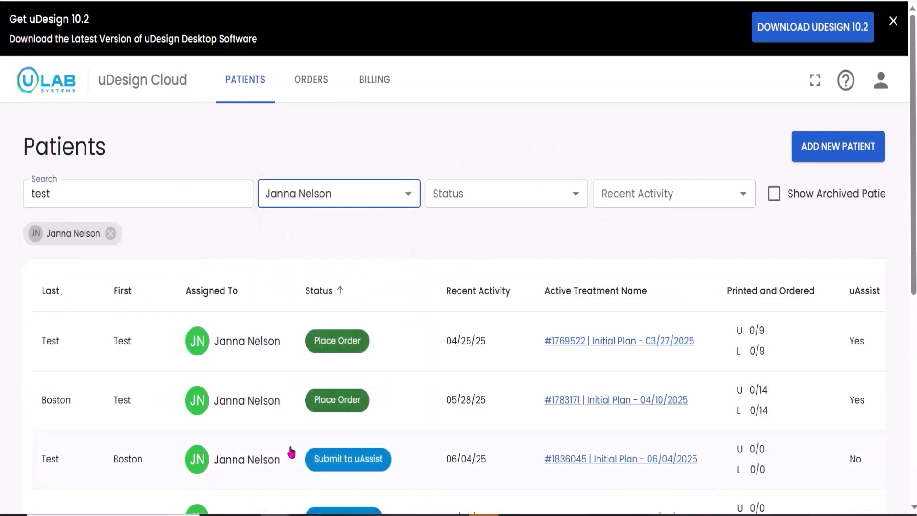
scroll(305, 434, "down", 5)
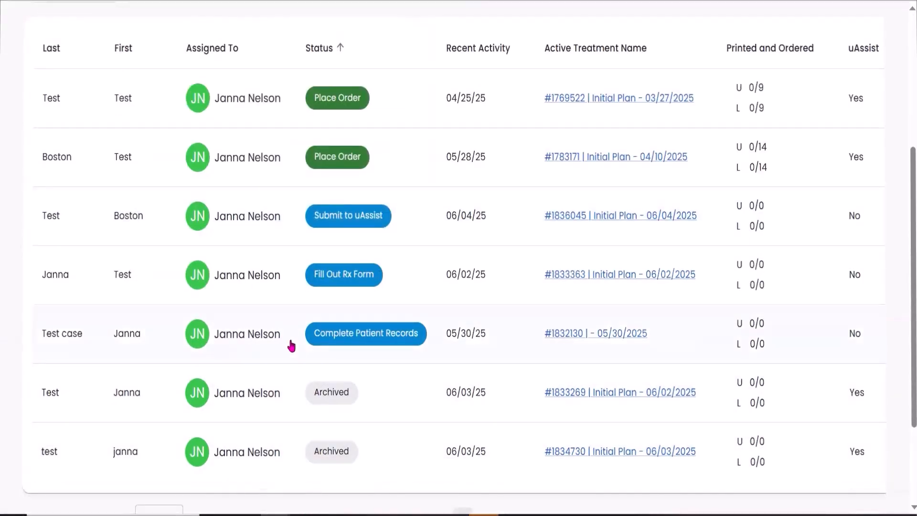